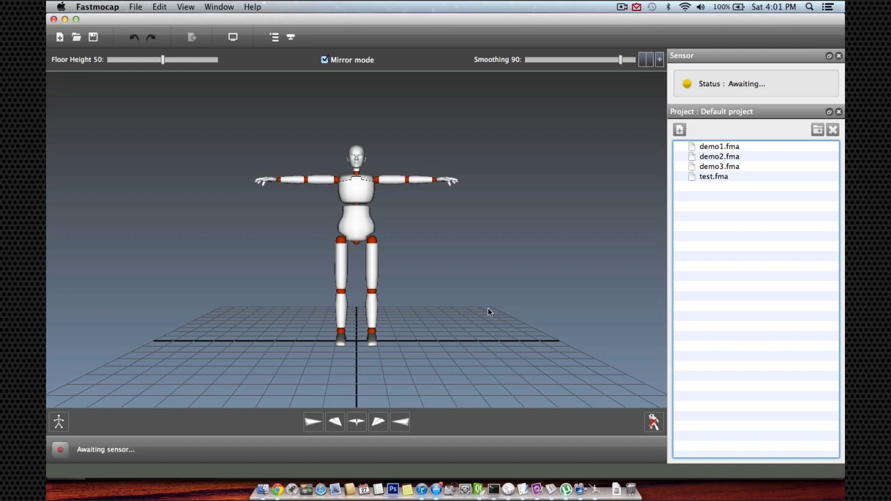
Tilt the 3D view slightly around the tracked figure
drag(488, 308, 474, 315)
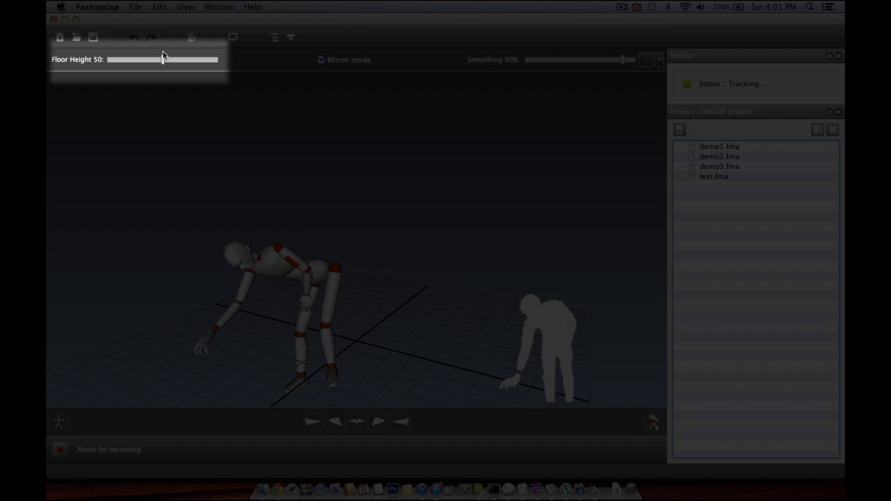
Raise the floor height from 50 to 57, then record a first take and stop it
drag(162, 59, 172, 58)
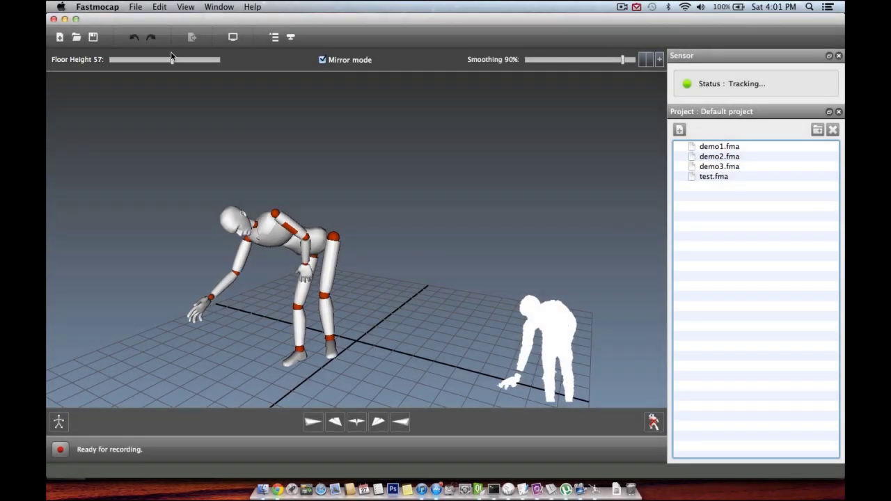
click(60, 450)
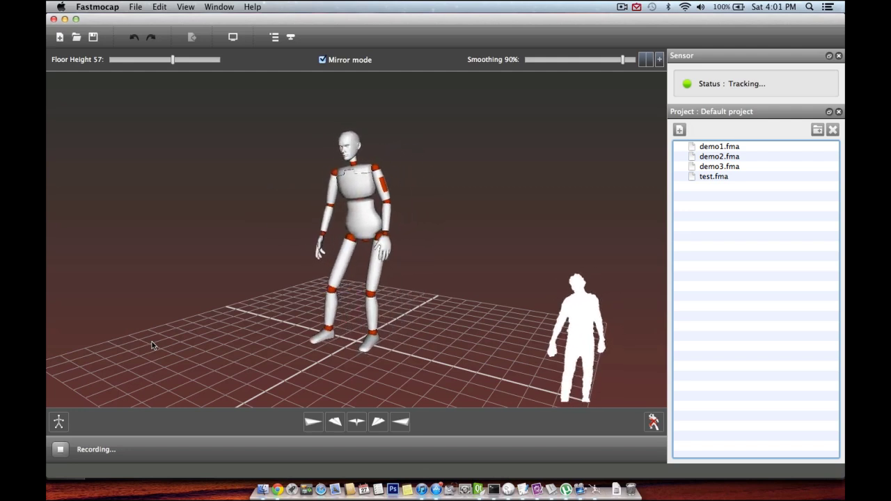
click(59, 449)
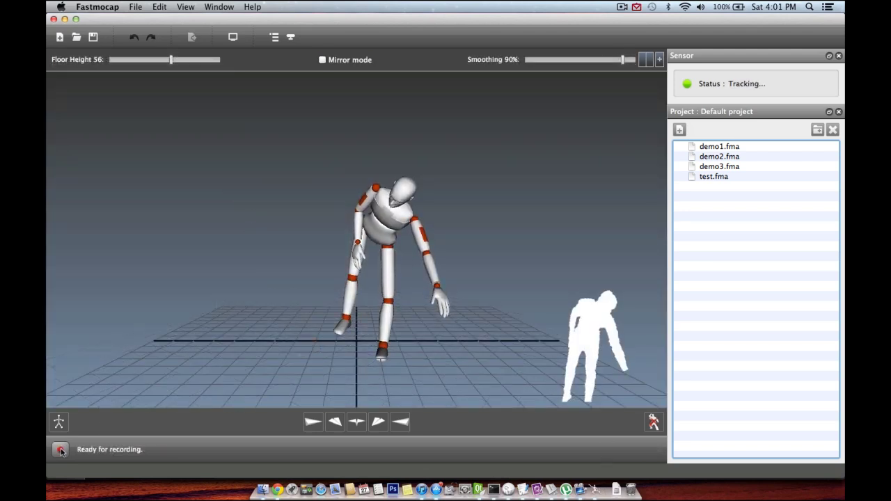
Record a fresh take while viewing the figure at an angle, then end the capture
click(60, 449)
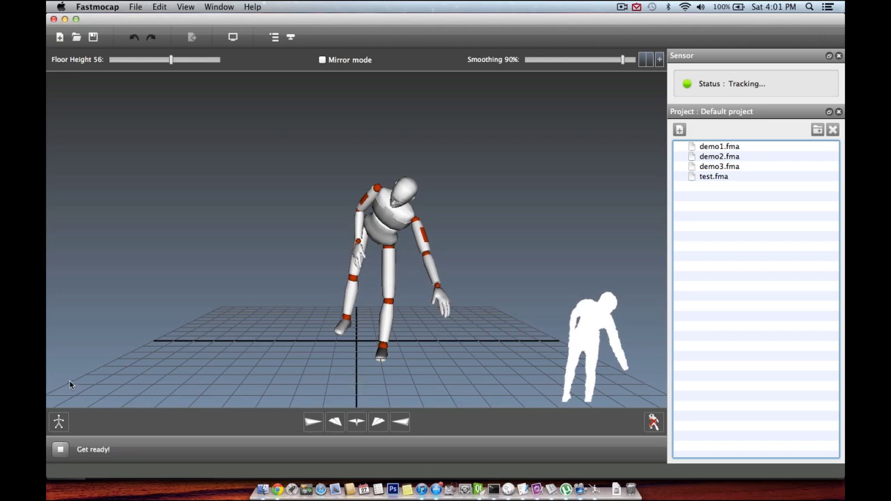
drag(78, 358, 69, 339)
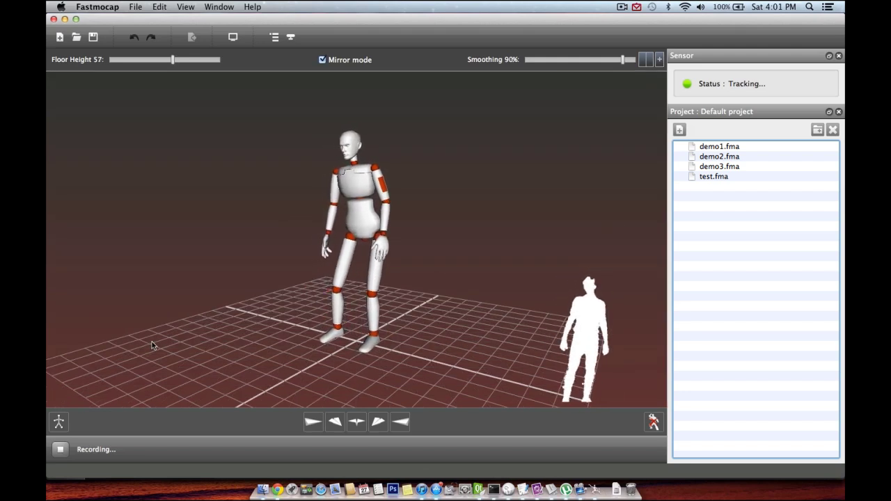
click(60, 449)
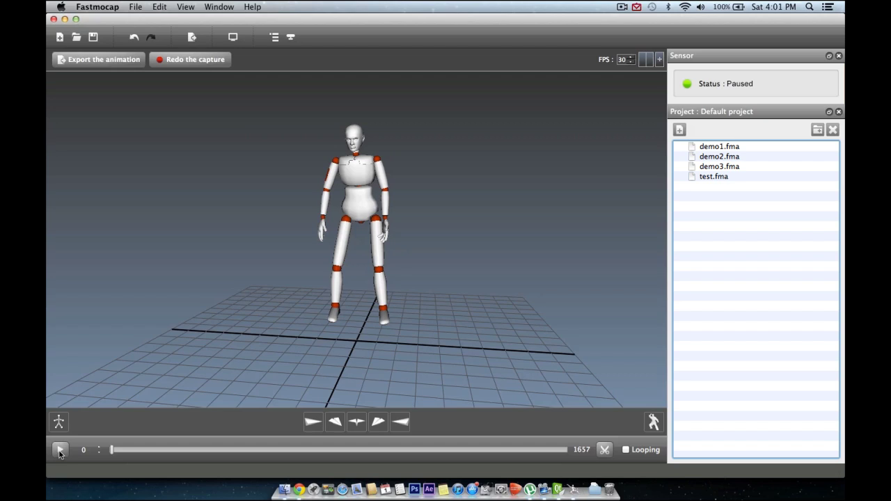
Play back the 1657-frame take, pause it and scrub to a later frame
click(60, 450)
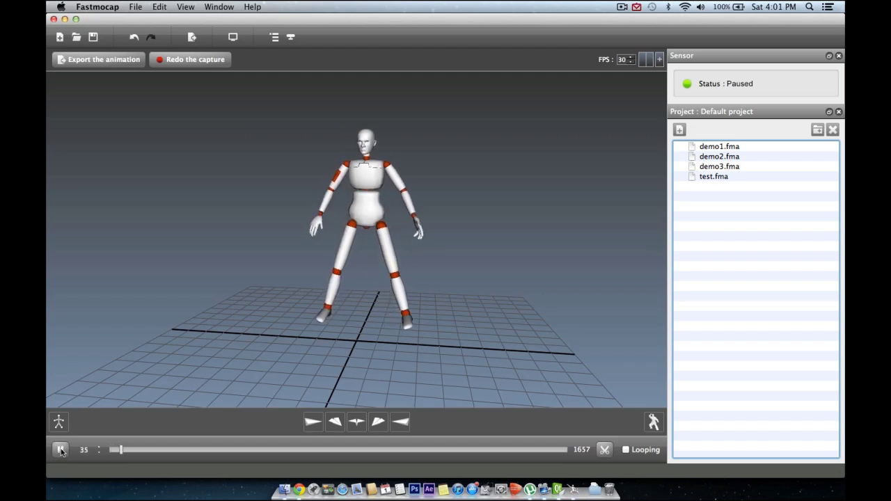
click(60, 450)
drag(140, 450, 430, 448)
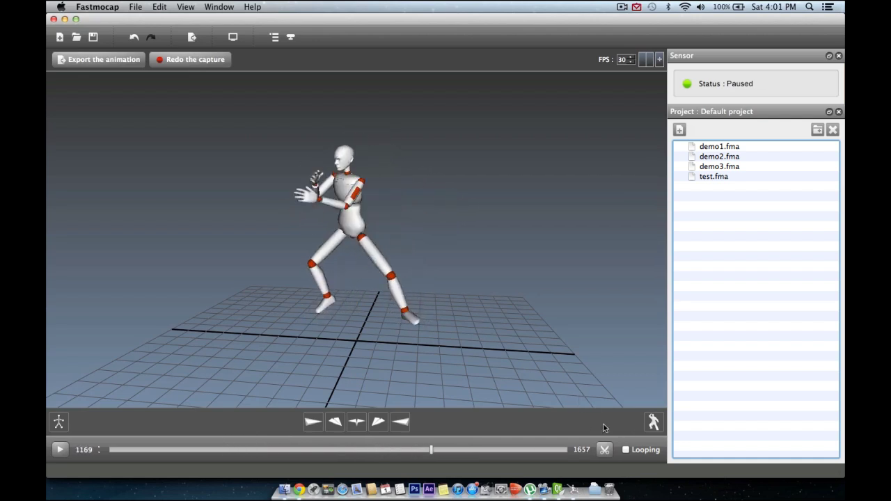
Trim the clip so it starts at the chosen frame
click(605, 450)
drag(411, 450, 347, 445)
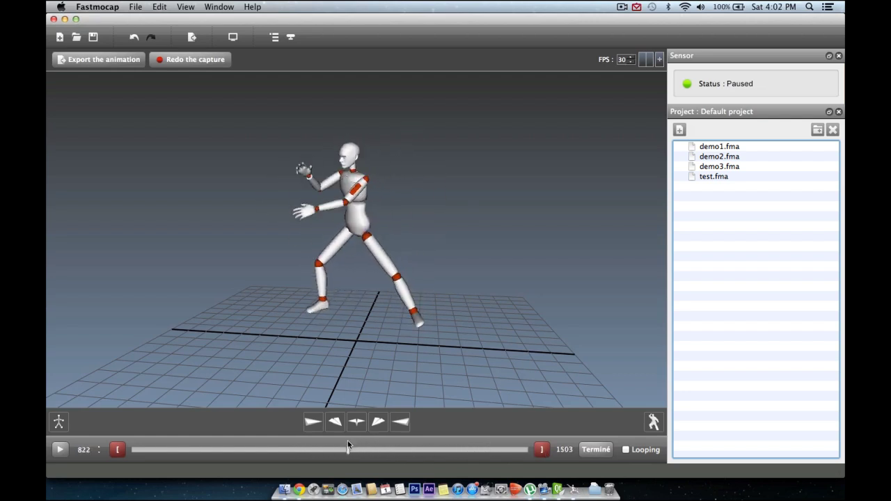
click(118, 449)
Finish the trim at 679 frames and save the take as demo4 in the Default project
click(593, 450)
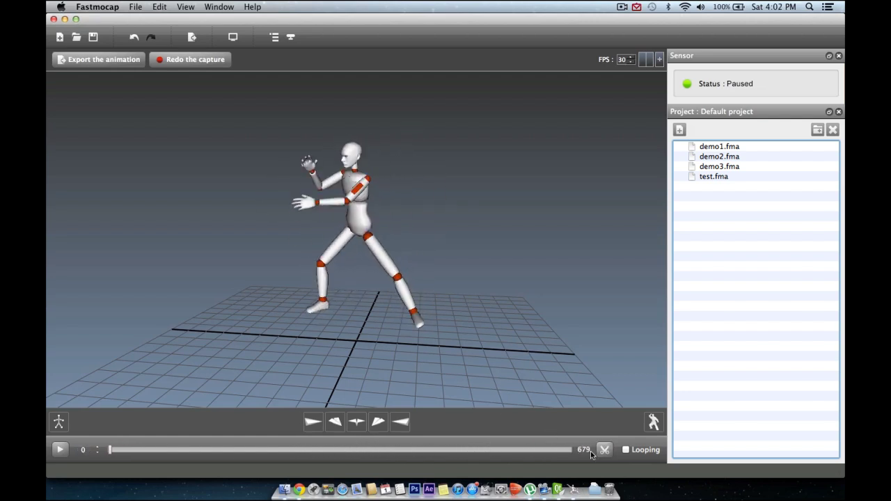
text(d)
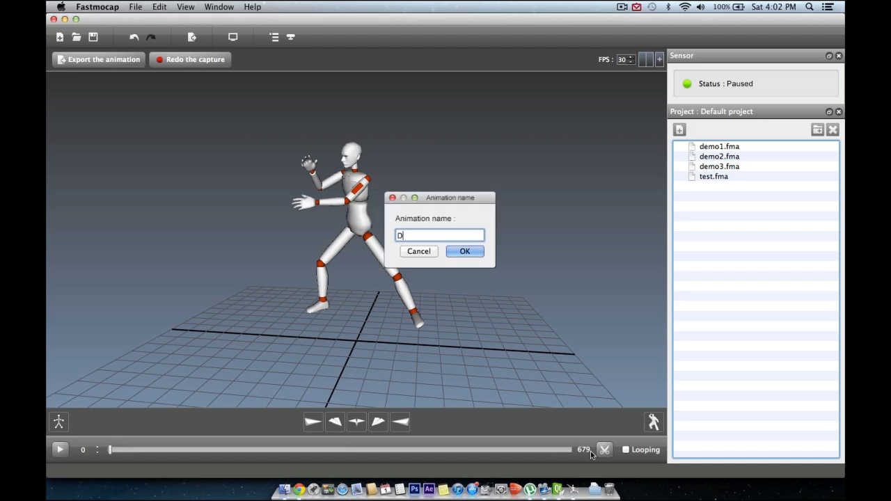
text(emo)
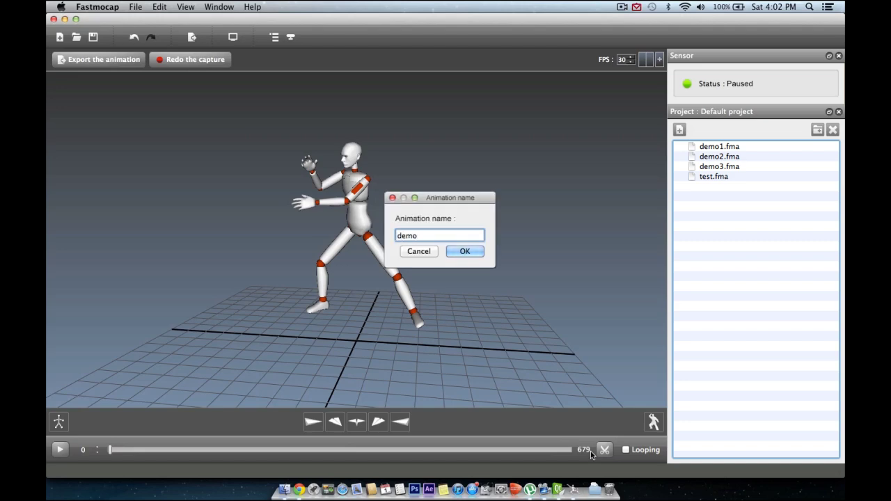
text(4)
key(Return)
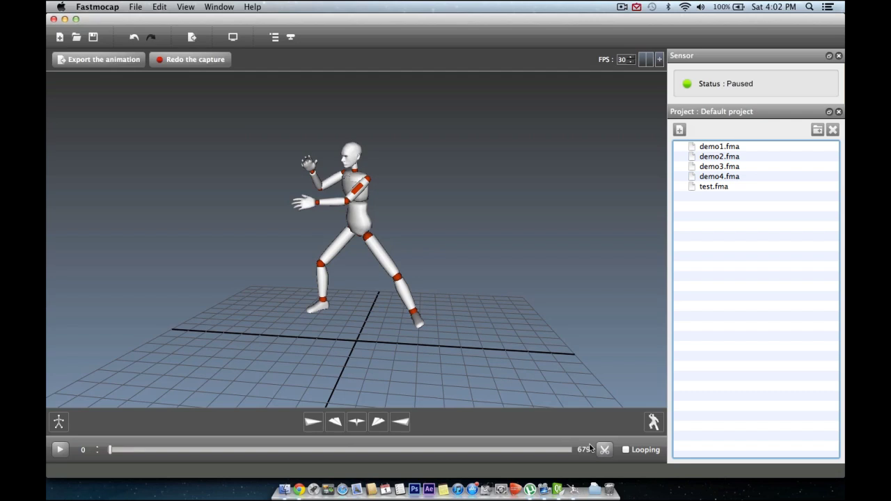
click(143, 10)
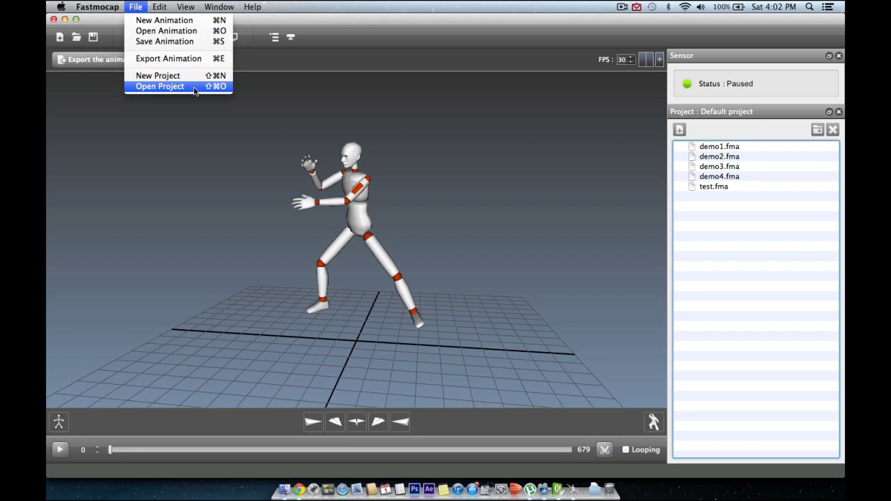
click(218, 117)
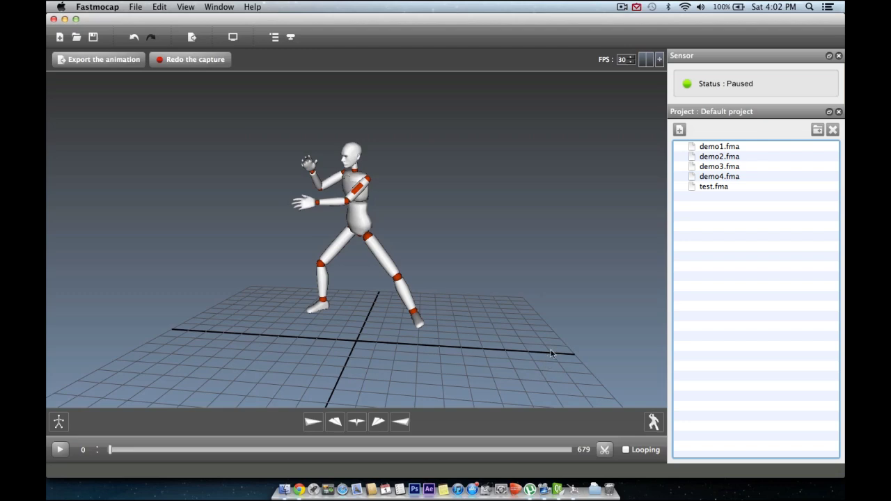
drag(551, 349, 567, 365)
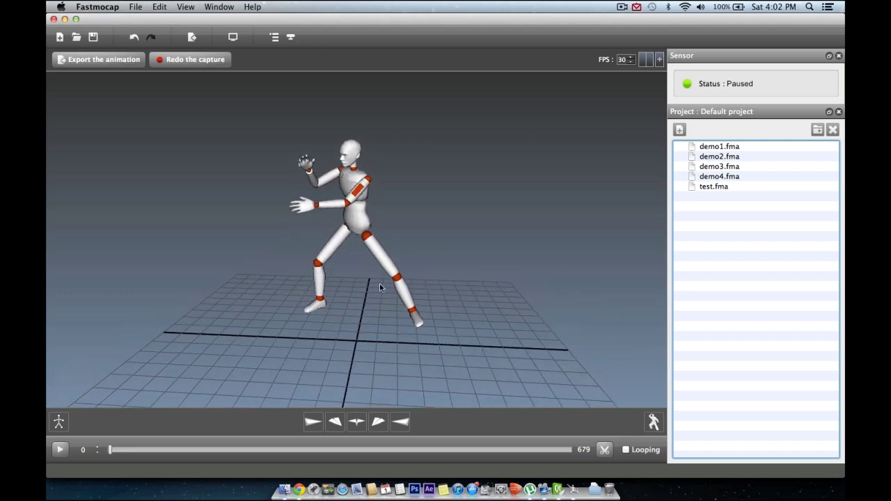
Export the animation for 3D Studio Max Biped as Demo4Max BVH on the Desktop
click(124, 64)
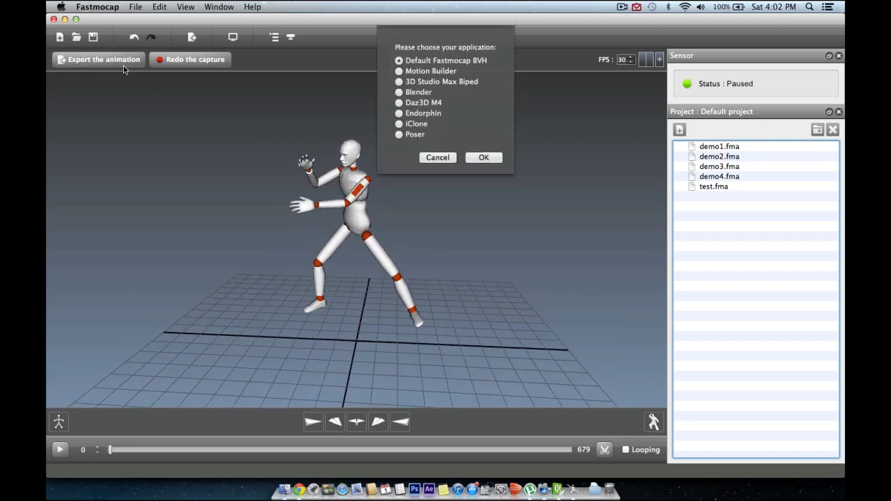
click(399, 81)
click(484, 158)
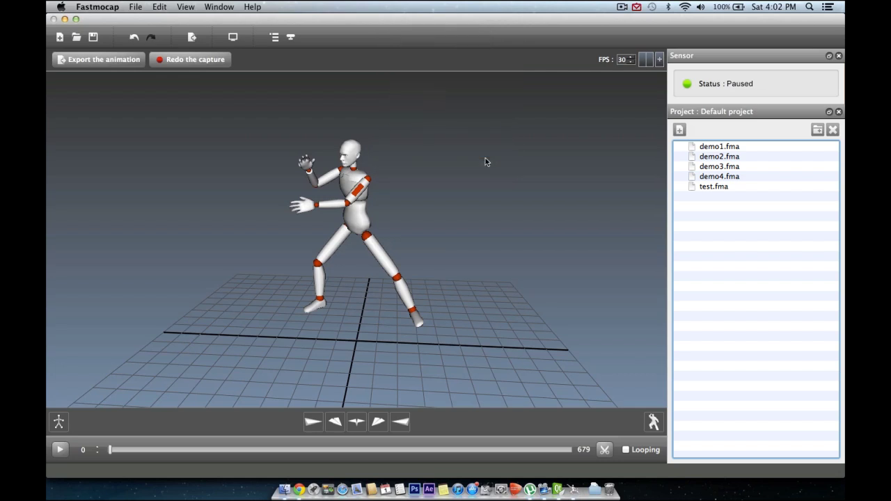
click(482, 153)
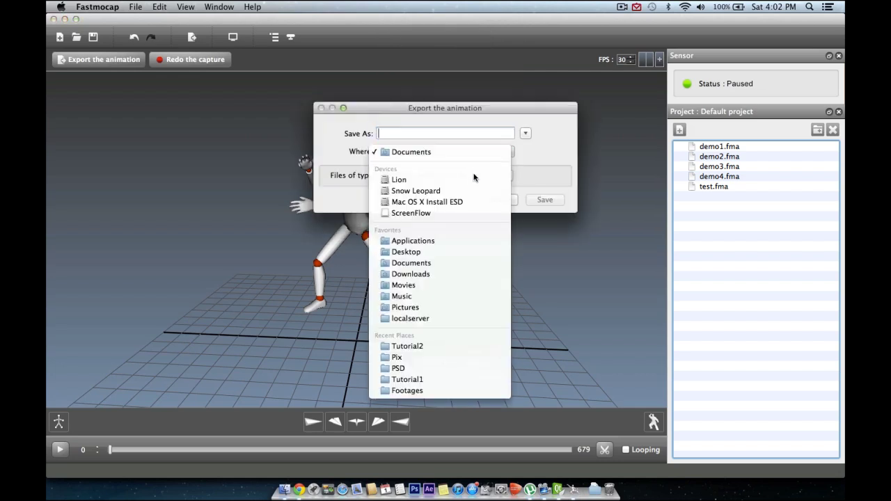
click(469, 251)
text(Demo)
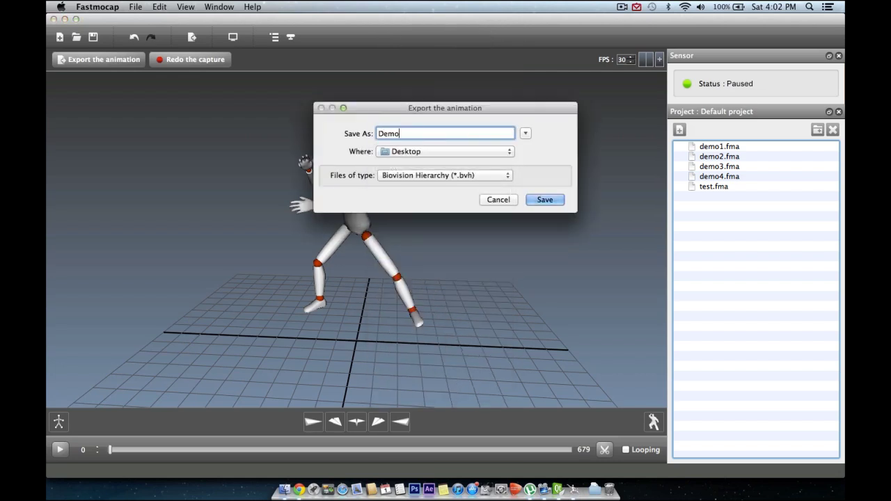
text(4Max)
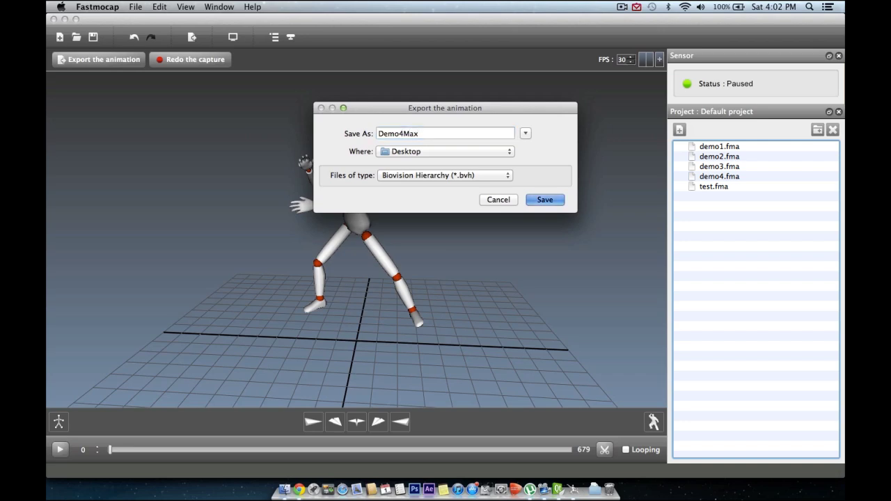
key(Return)
Turn the view to face the figure and show the skeleton in a second viewport
drag(549, 330, 291, 216)
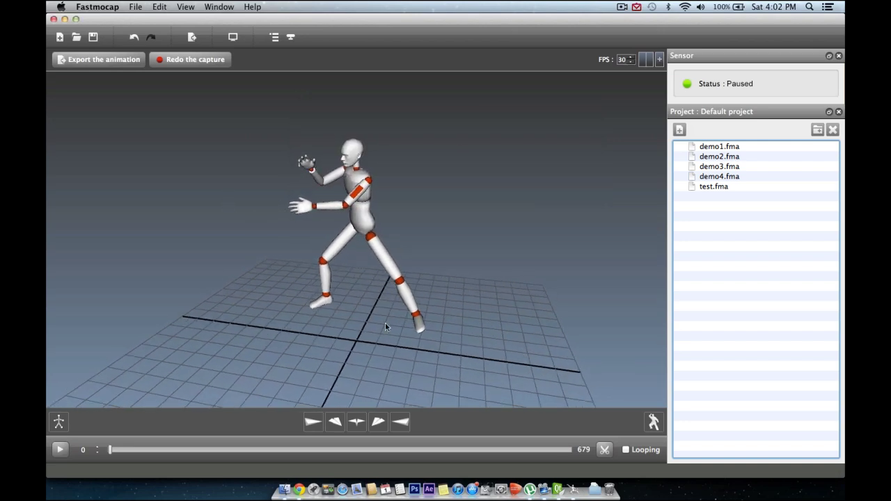
drag(385, 323, 652, 70)
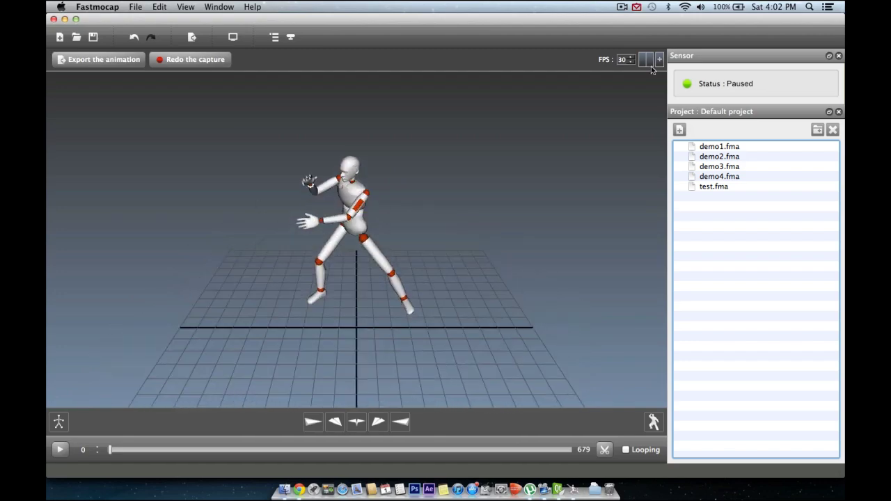
click(647, 60)
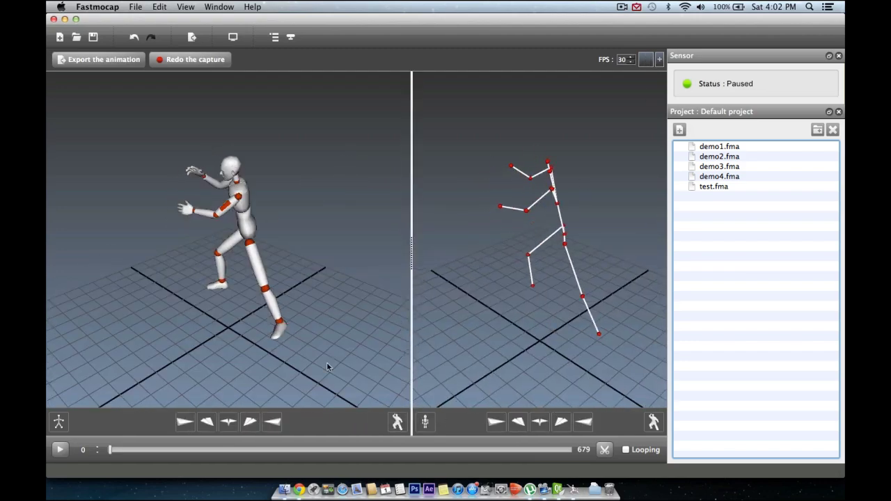